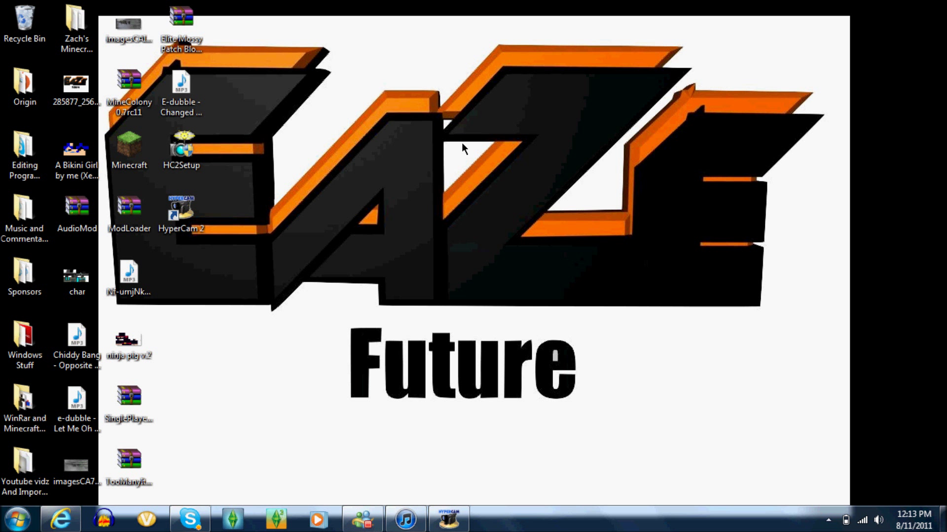
Launch Windows Live Movie Maker from the Start menu and browse the Desktop for photos
click(18, 520)
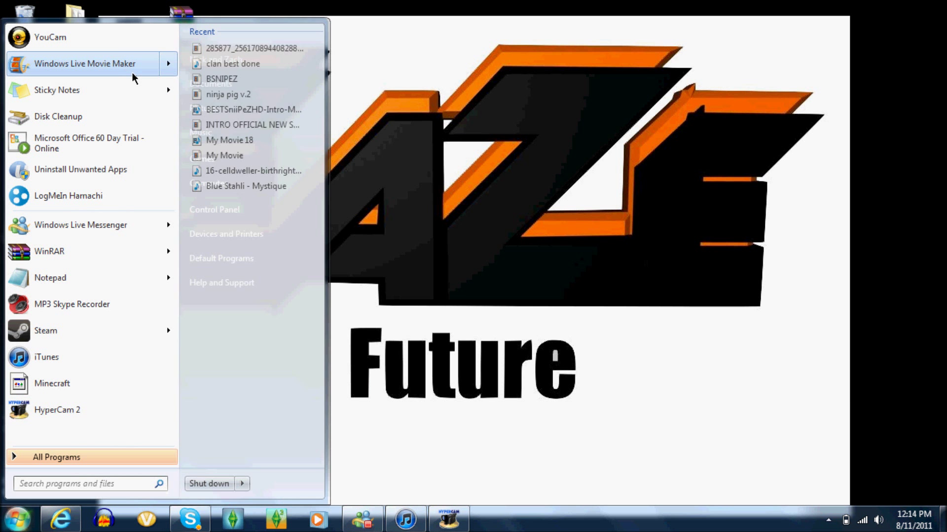
click(133, 72)
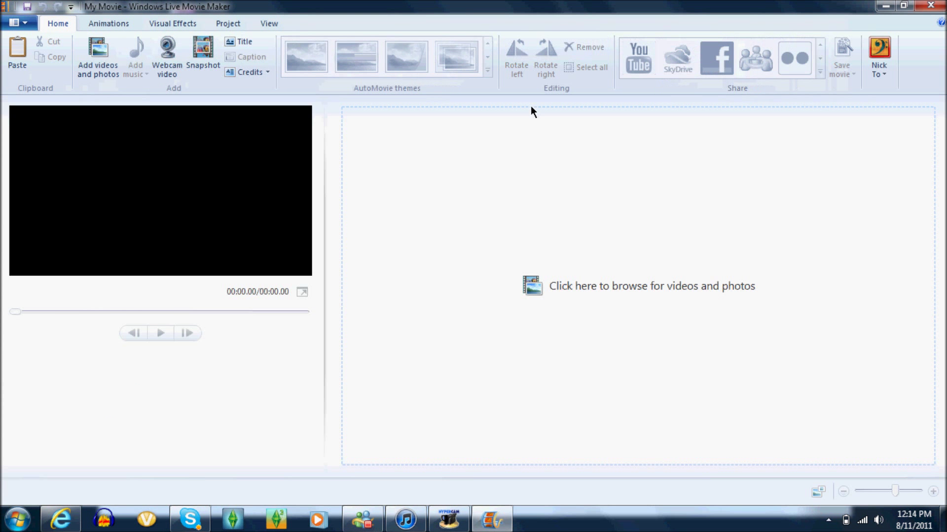
click(548, 320)
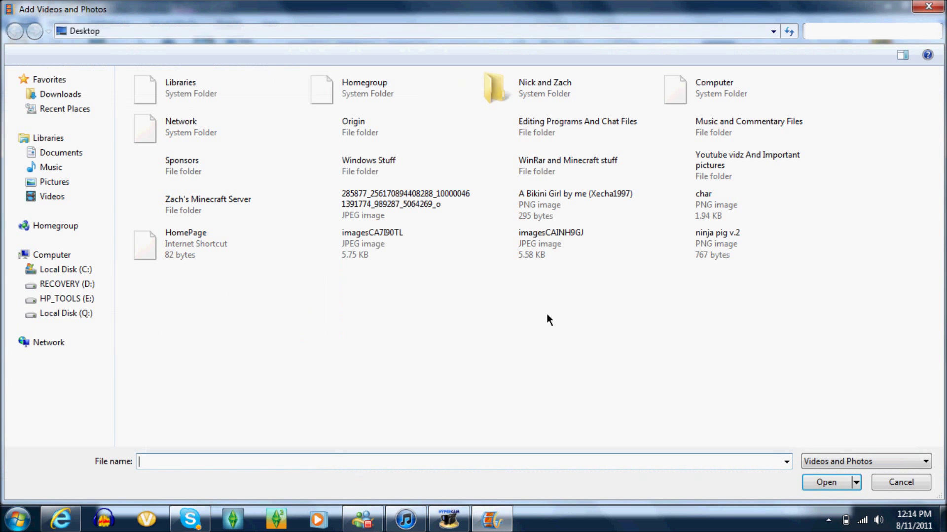
Add the EAZE Future logo JPEG from the Desktop to the project
double_click(343, 201)
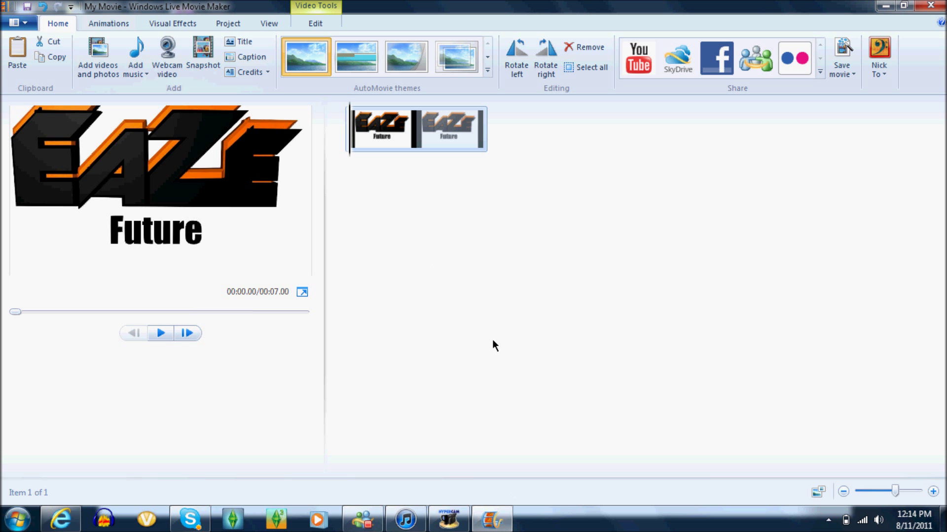
click(169, 23)
Apply the red-and-yellow visual effect to the logo clip and preview it
click(226, 60)
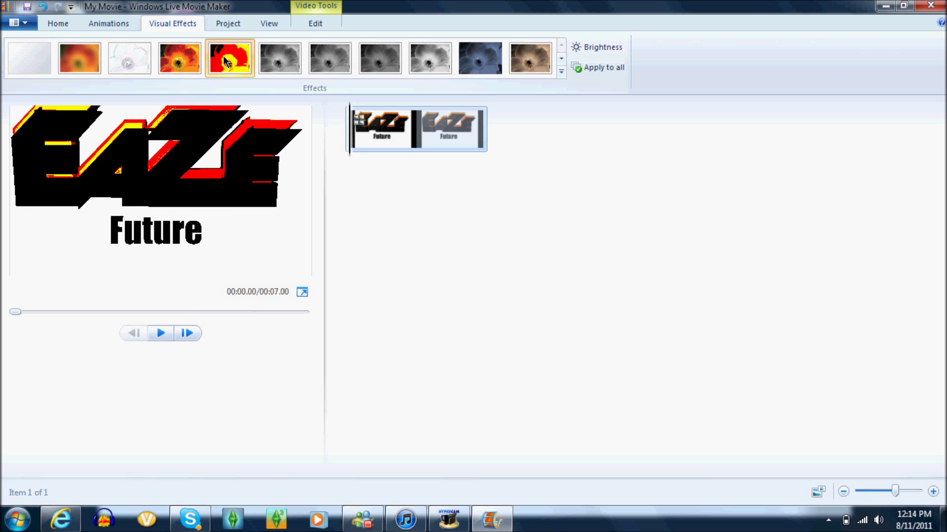
click(166, 342)
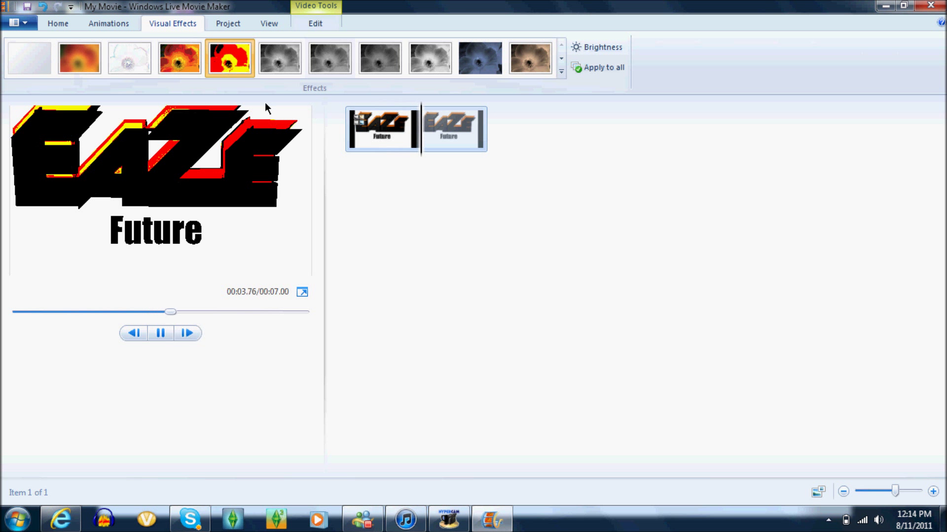
click(239, 73)
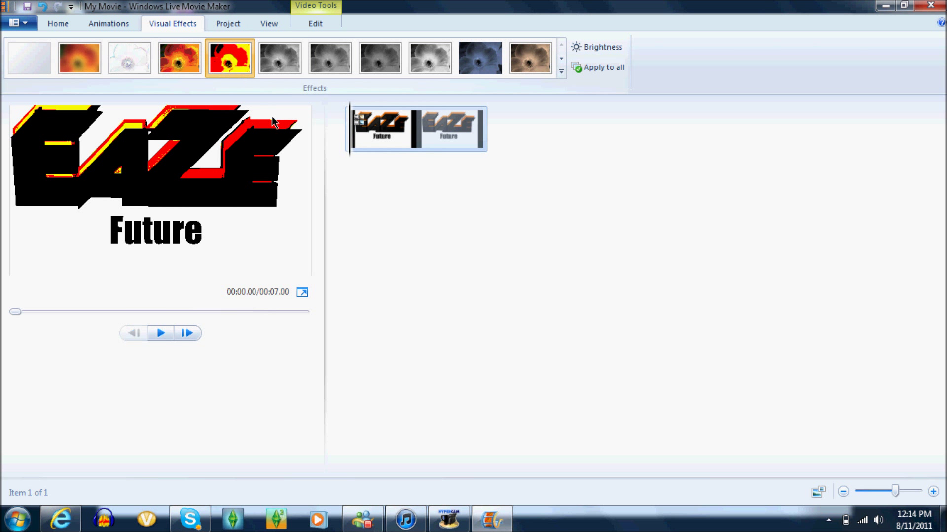
Switch the logo clip to Edge detection, preview it, and keep it applied
click(143, 65)
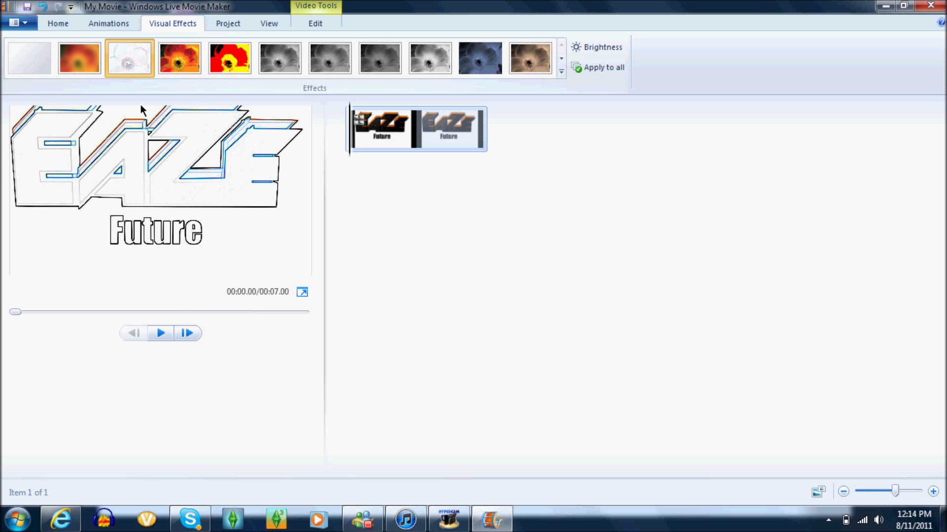
click(163, 335)
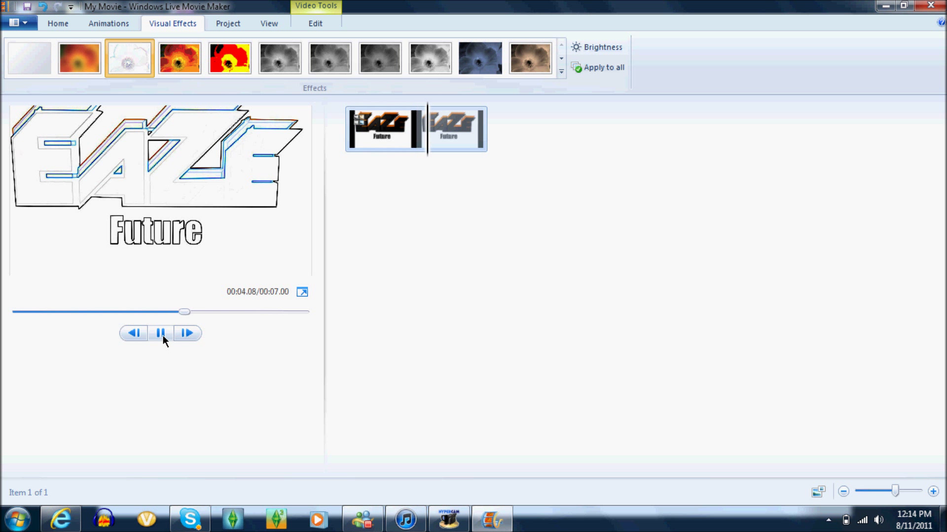
click(126, 58)
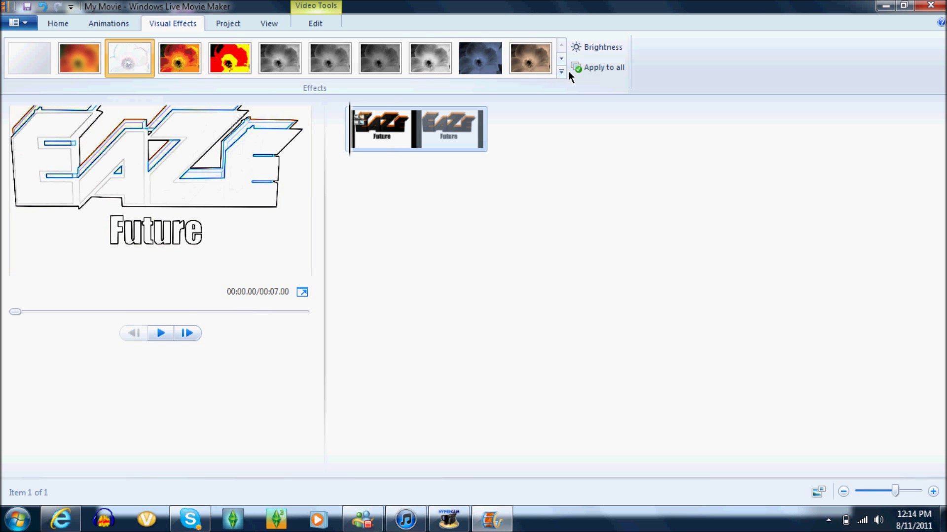
click(562, 71)
drag(561, 66, 560, 130)
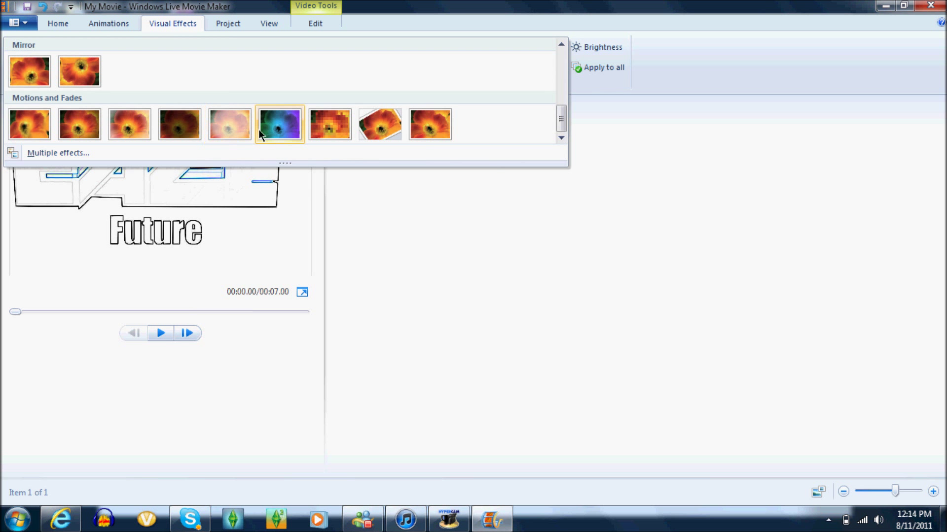
Apply and play the colour-shifting Motions and Fades effect, then choose 3D ripple
click(272, 129)
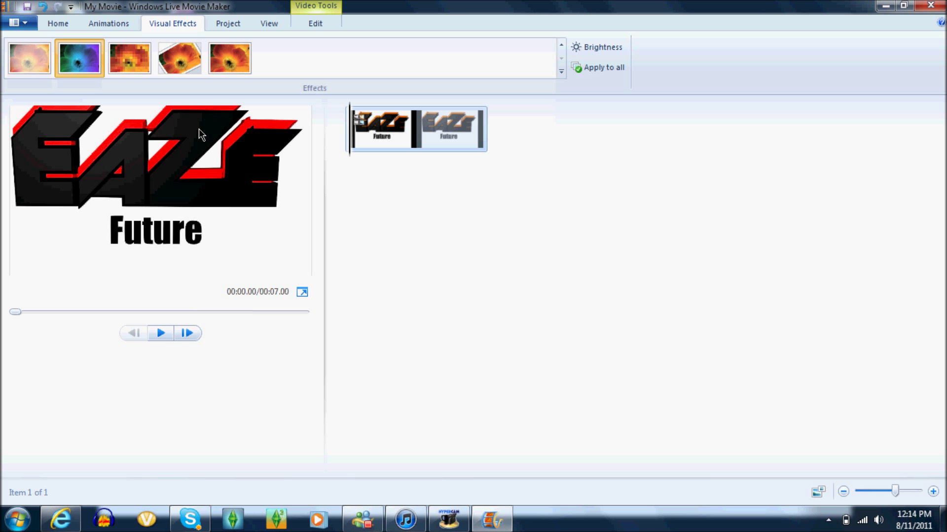
click(157, 335)
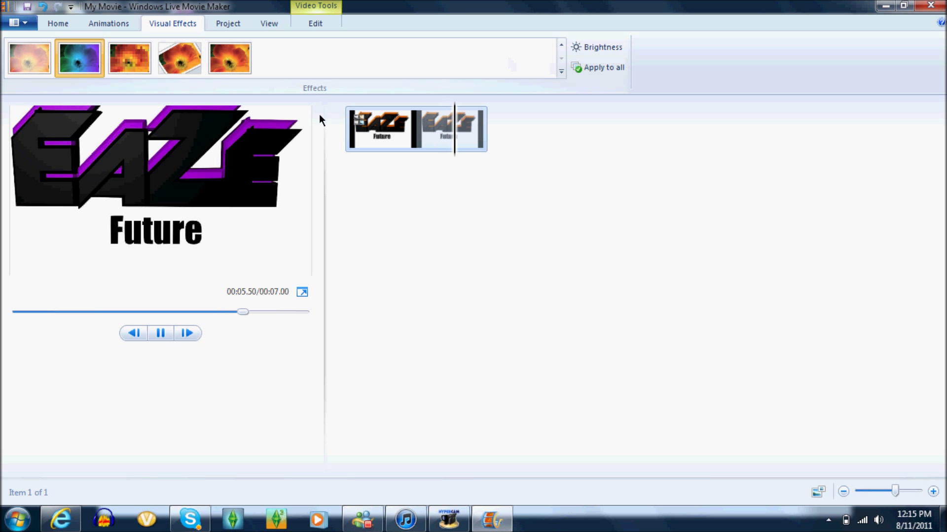
click(561, 72)
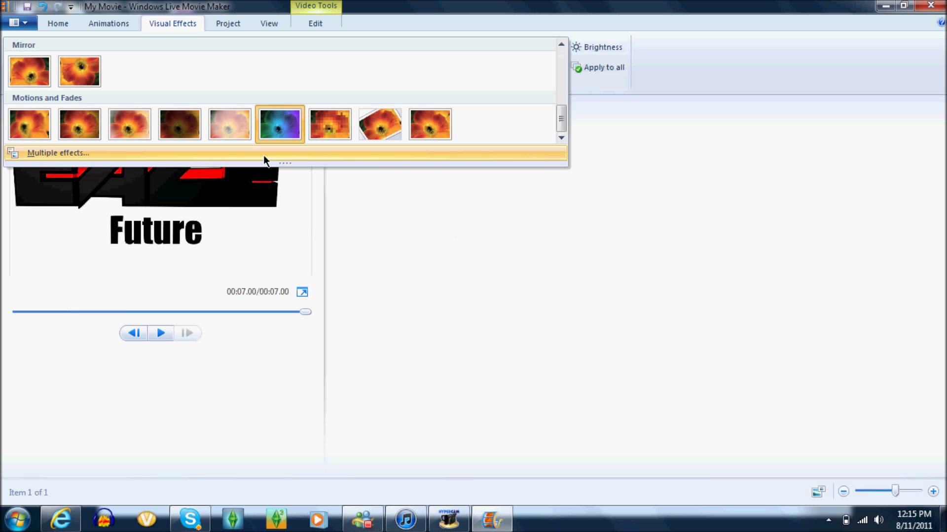
click(29, 124)
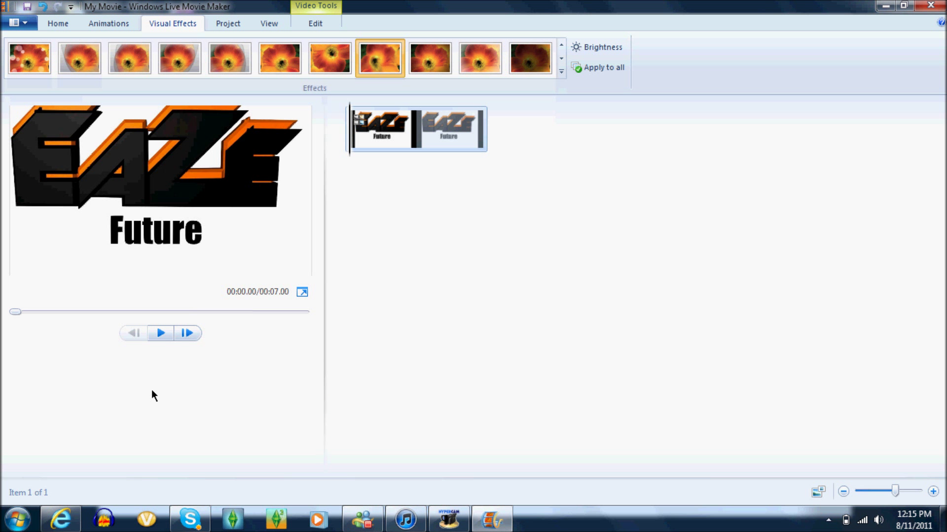
Preview 3D ripple, then apply Pixelate to the logo clip and play it
click(161, 333)
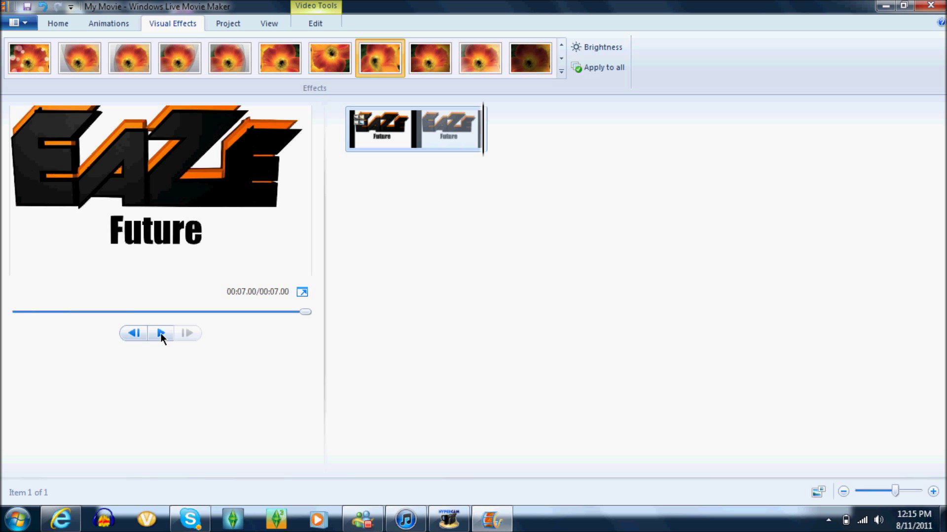
click(562, 70)
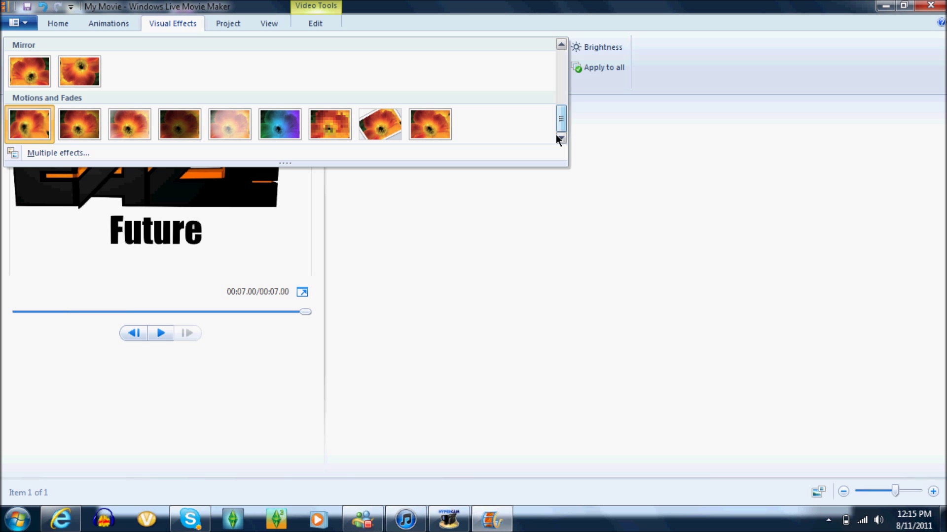
click(333, 130)
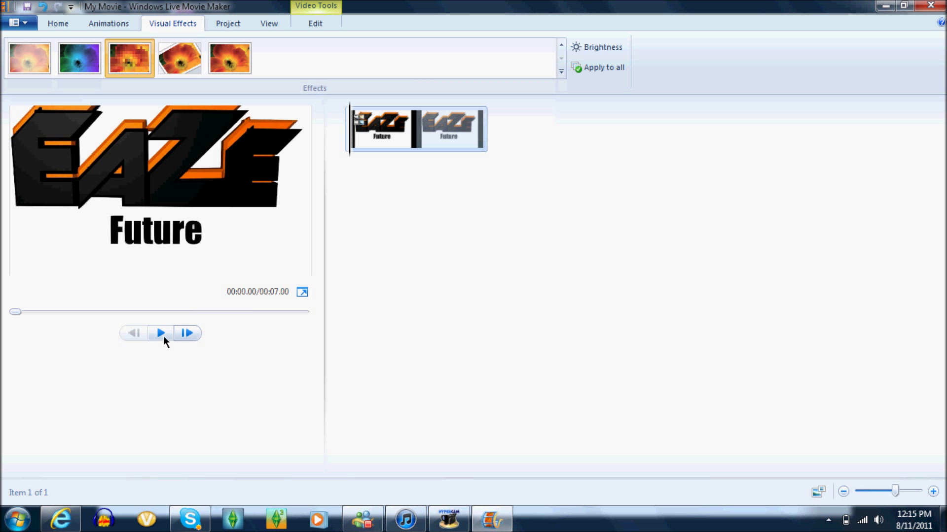
click(162, 334)
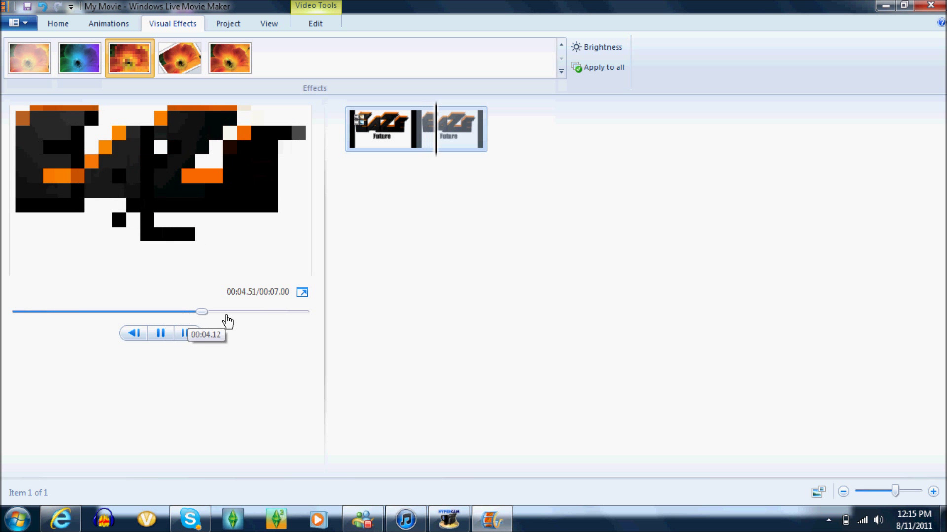
click(164, 334)
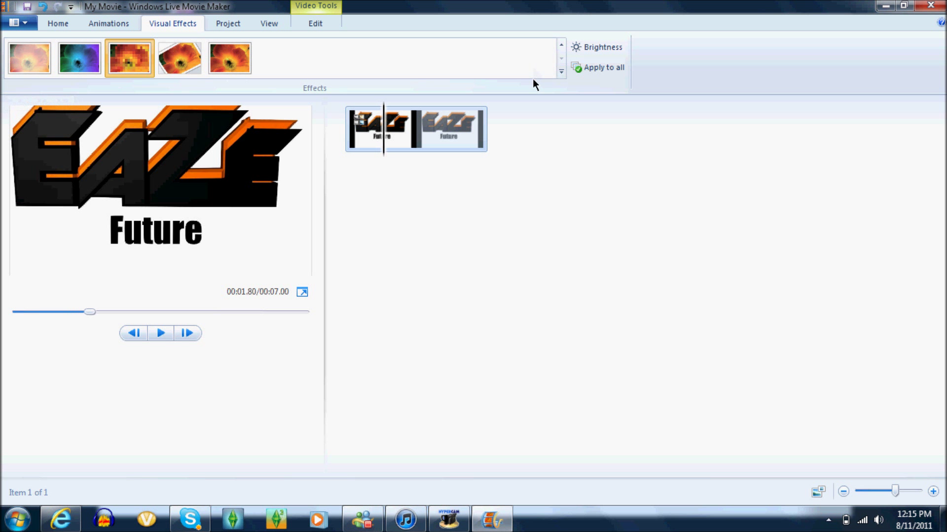
click(109, 25)
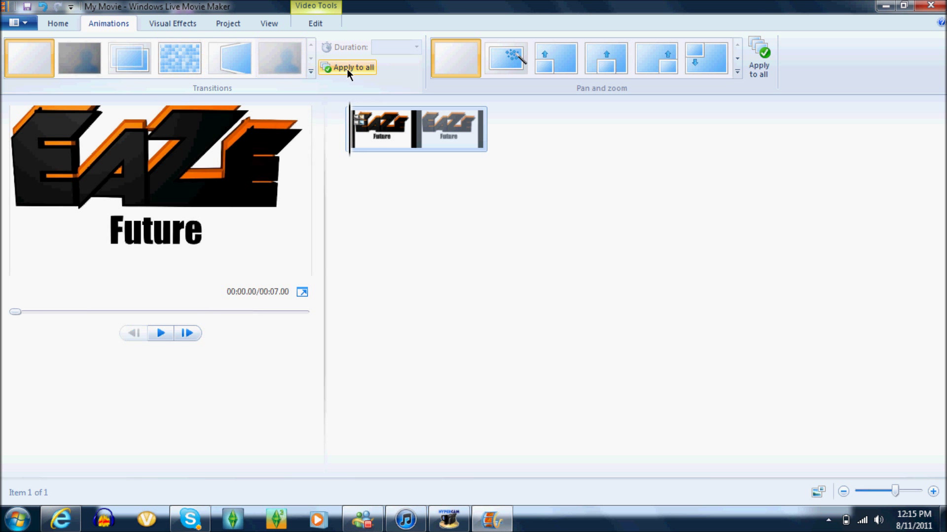
Browse the Transitions and Visual Effects galleries without changes, then switch to iTunes
click(310, 72)
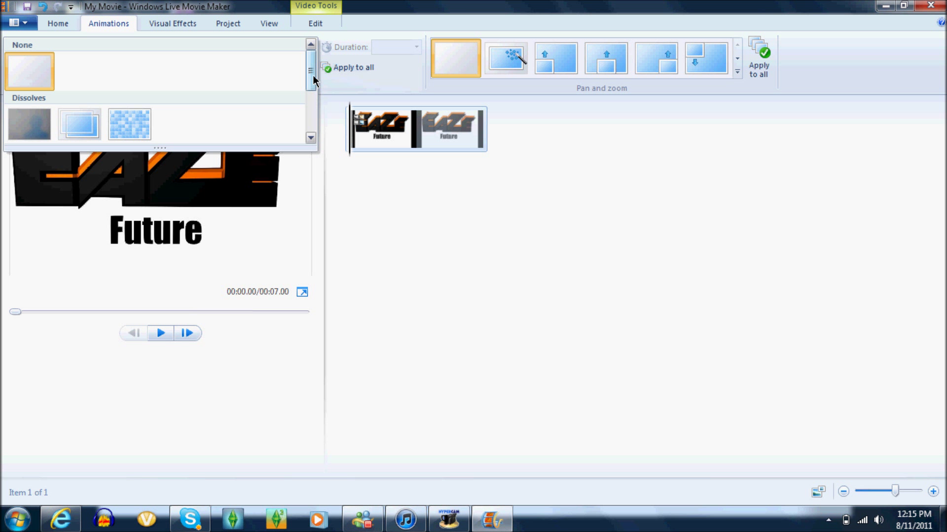
drag(314, 80, 302, 131)
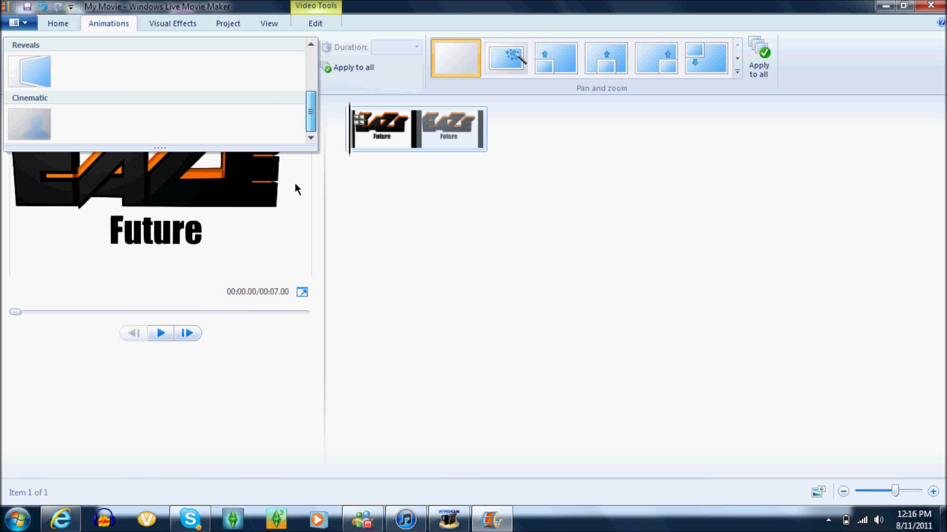
click(164, 28)
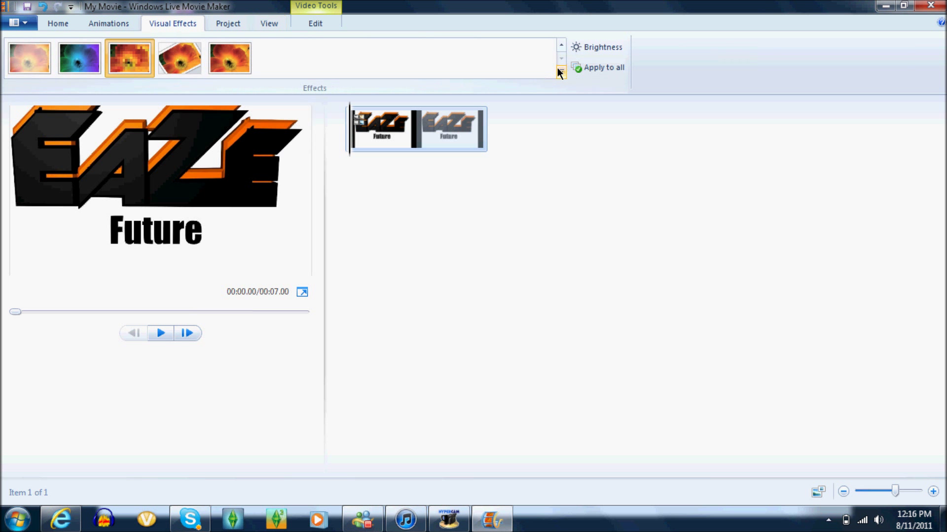
click(560, 71)
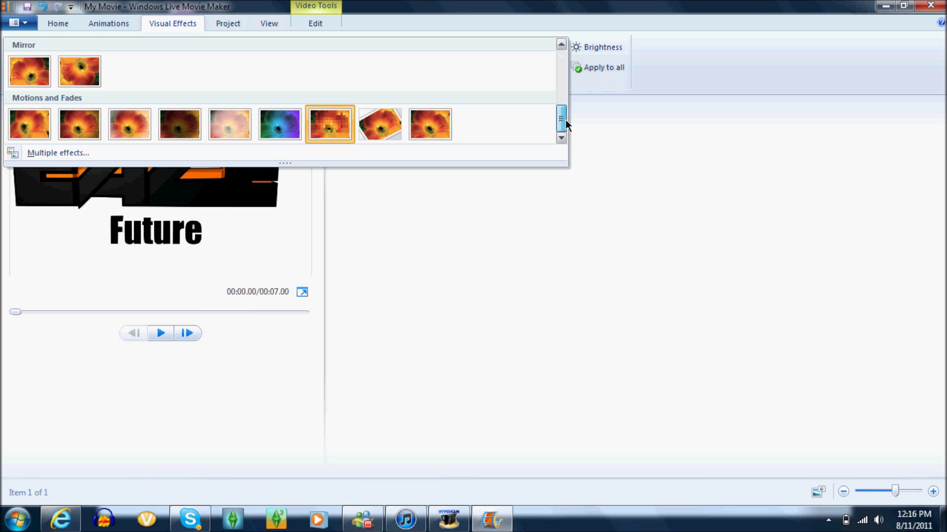
drag(561, 129, 566, 81)
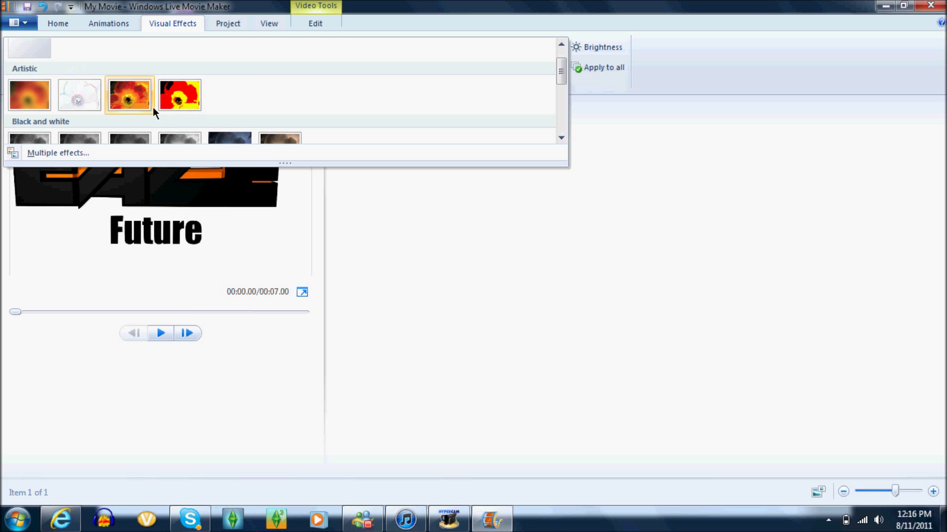
click(406, 518)
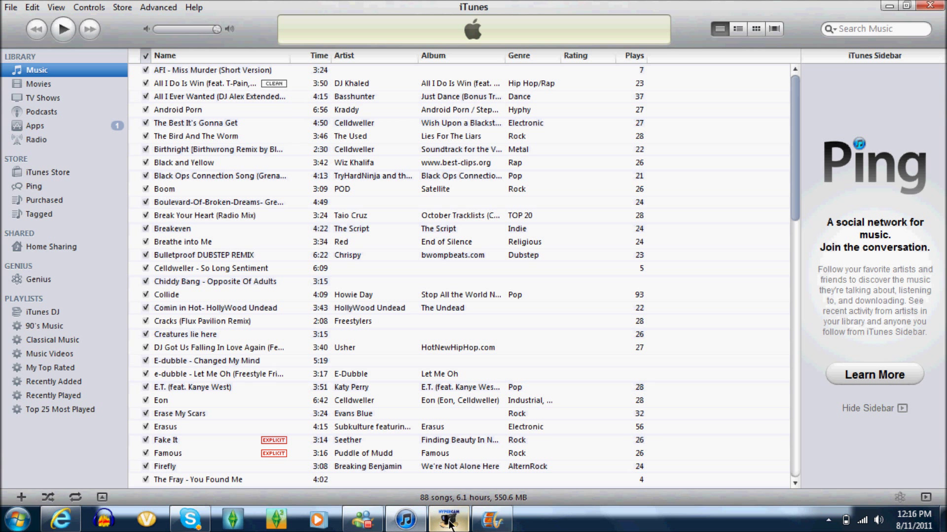